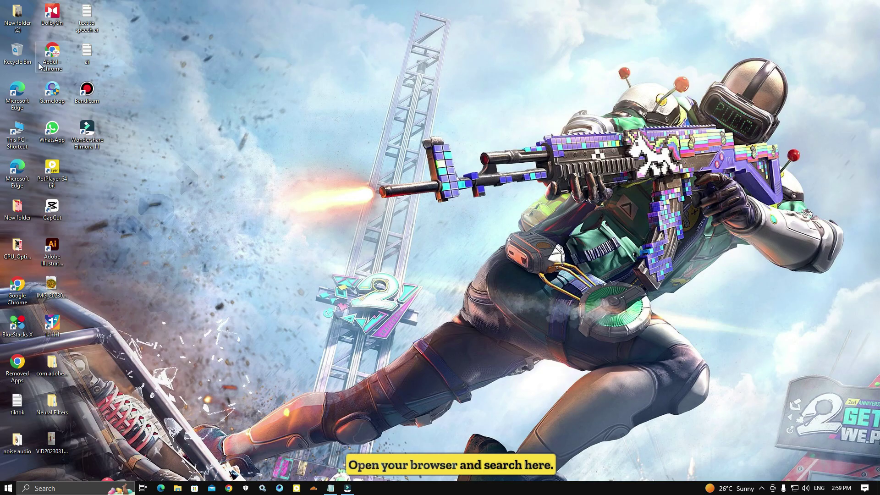
- Launch Google Chrome from its desktop shortcut to a new Google tab
{"action": "double_click", "coordinate": [52, 55]}
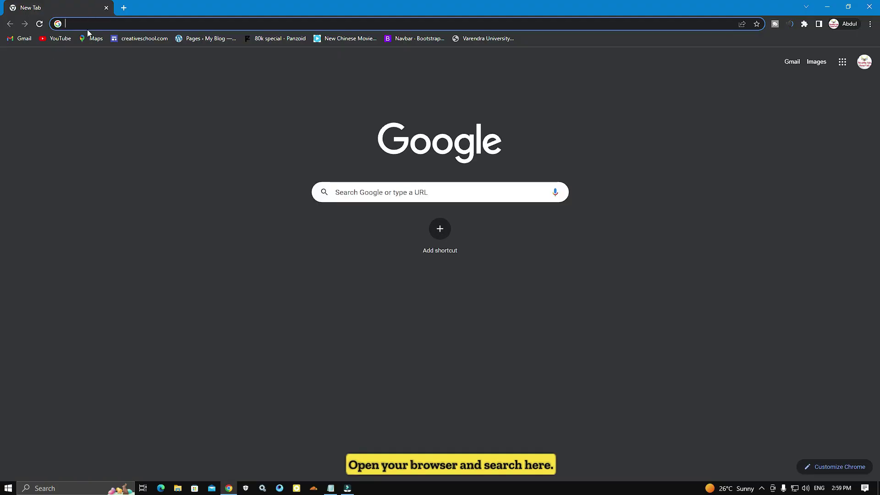
- Go to voicemaker.in and check which account is signed in
{"action": "type", "text": "voic"}
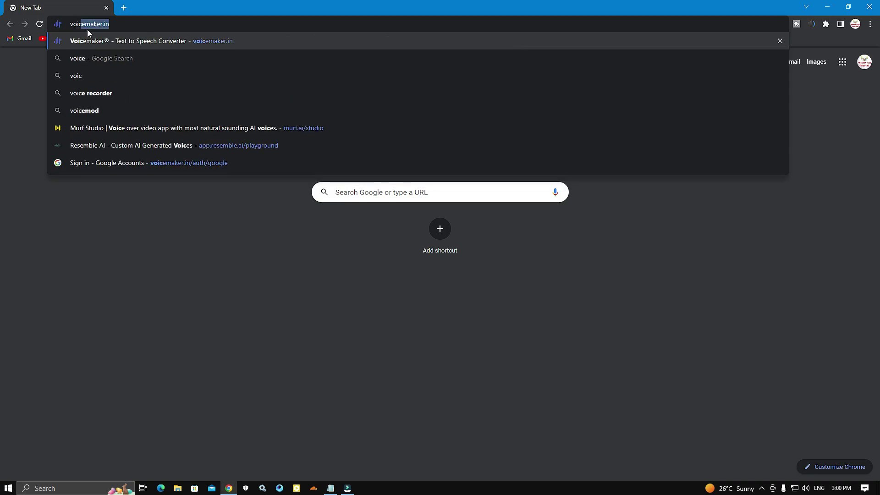
{"action": "key", "text": "Return"}
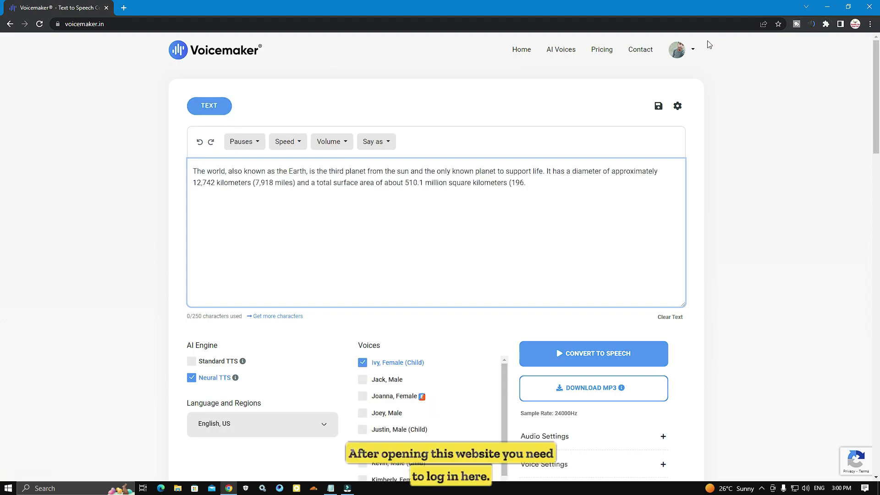
{"action": "left_click", "coordinate": [682, 52]}
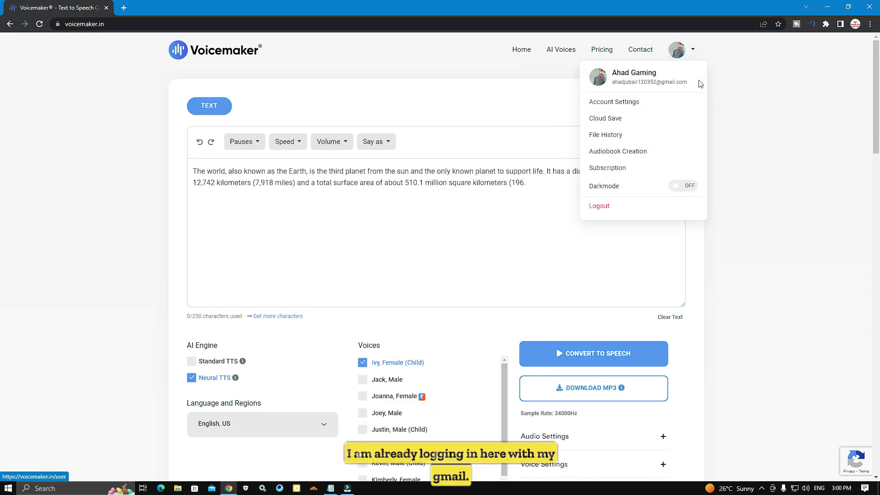
{"action": "left_click", "coordinate": [677, 51]}
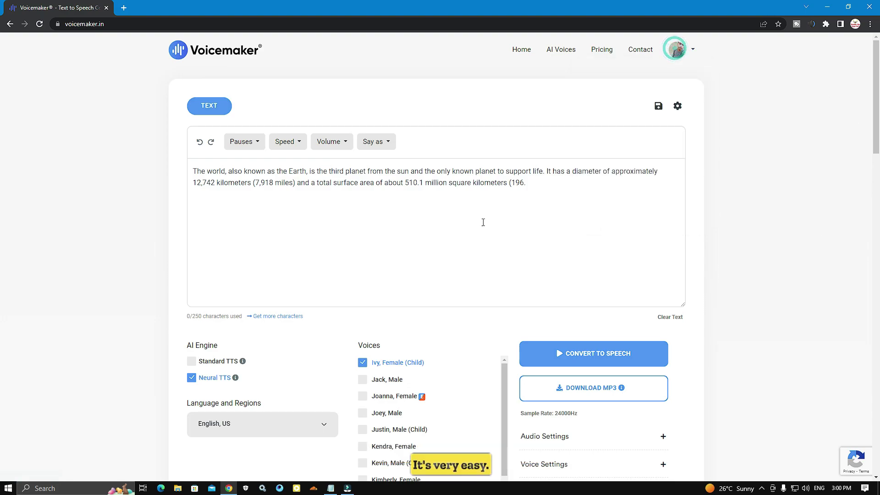
- Copy the sample Earth paragraph, clear the box, and paste it back to fill 250/250 characters
{"action": "triple_click", "coordinate": [546, 191]}
{"action": "right_click", "coordinate": [220, 176]}
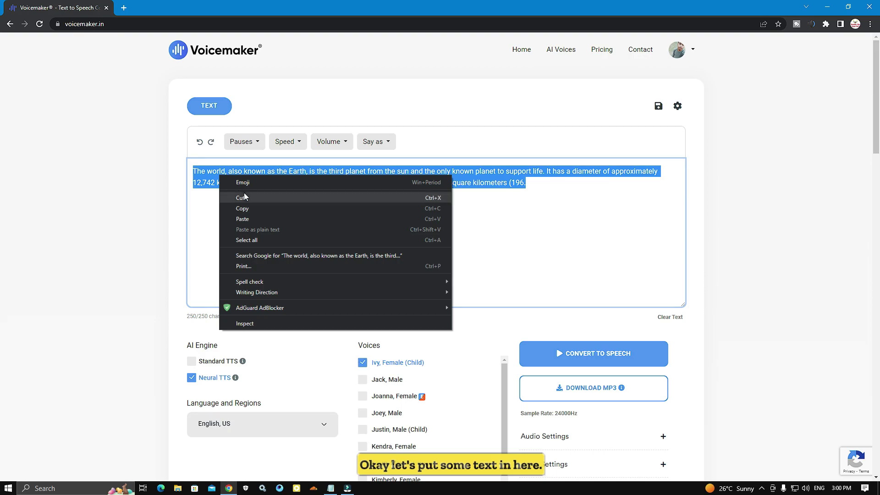
{"action": "left_click", "coordinate": [242, 209]}
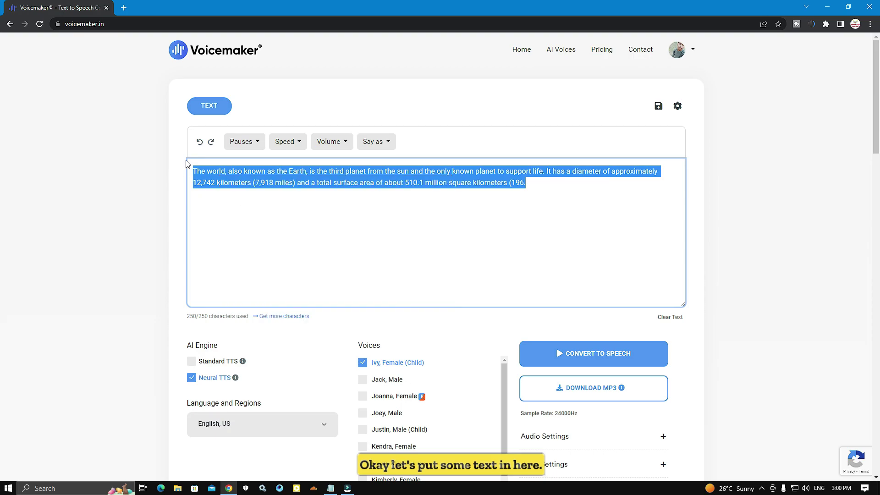
{"action": "key", "text": "Delete"}
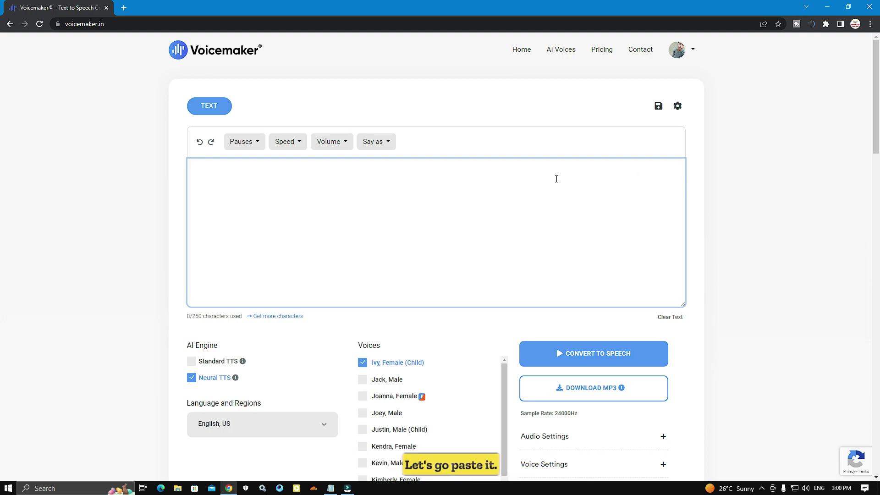
{"action": "right_click", "coordinate": [248, 188]}
{"action": "left_click", "coordinate": [269, 256]}
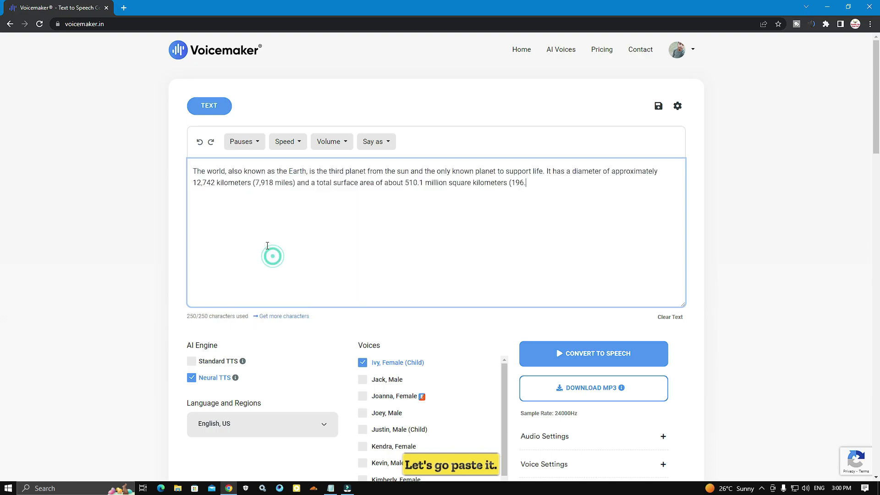
{"action": "scroll", "coordinate": [320, 217], "scroll_direction": "down", "scroll_amount": 3}
{"action": "left_click_drag", "start_coordinate": [353, 196], "coordinate": [462, 398]}
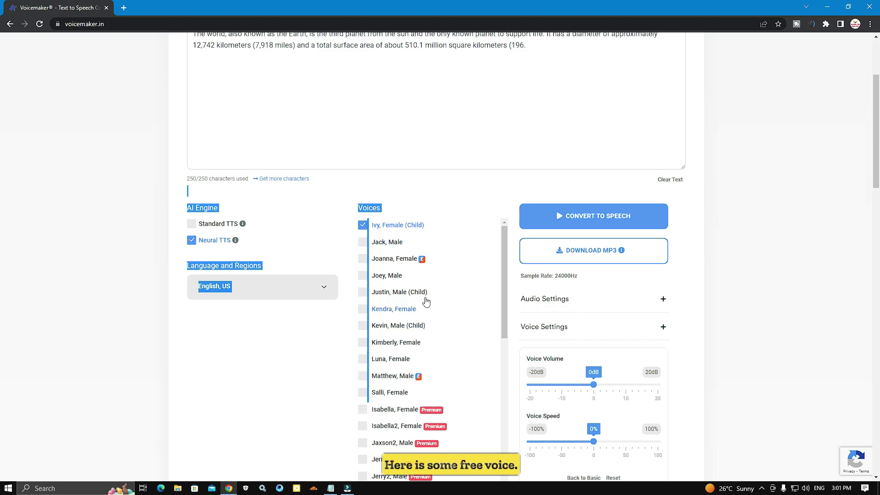
{"action": "left_click", "coordinate": [438, 194]}
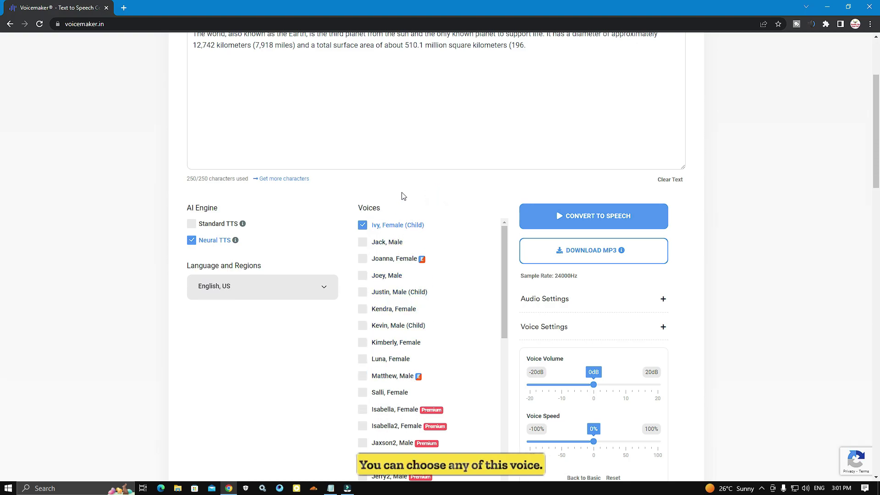
{"action": "scroll", "coordinate": [482, 241], "scroll_direction": "up", "scroll_amount": 3}
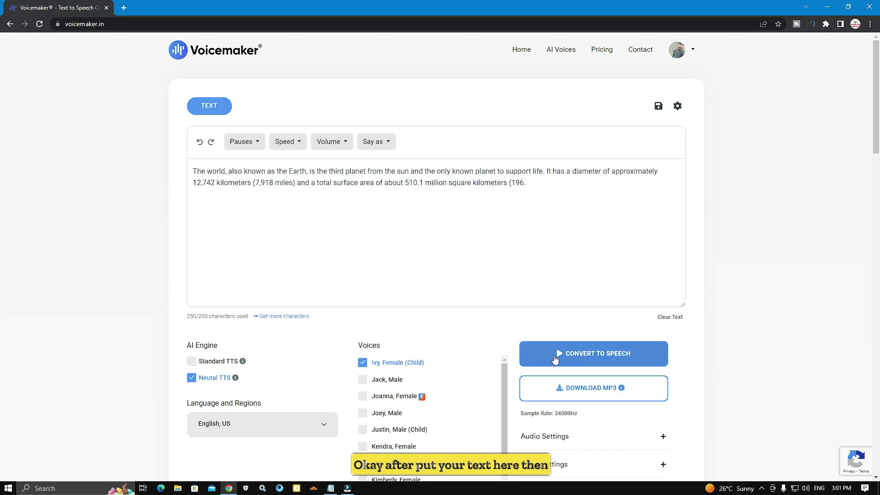
- Convert the paragraph with the Ivy, Female (Child) voice and pause playback at 00:08
{"action": "left_click", "coordinate": [574, 358]}
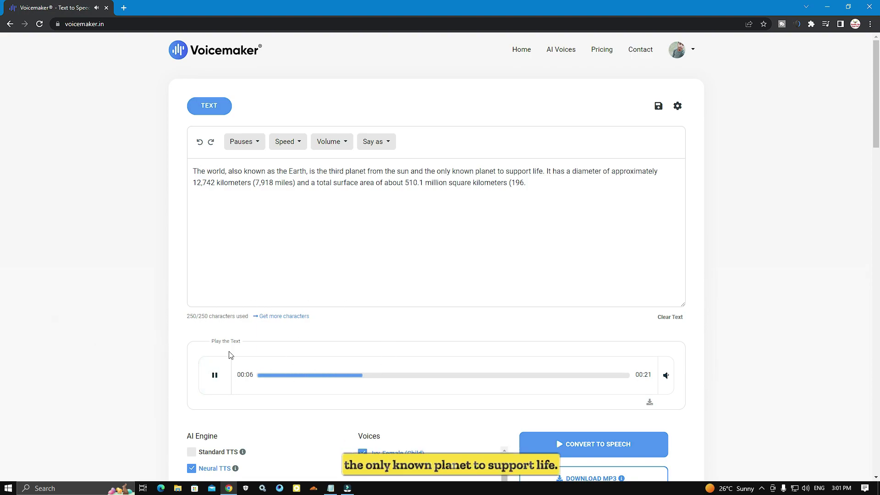
{"action": "left_click", "coordinate": [212, 378]}
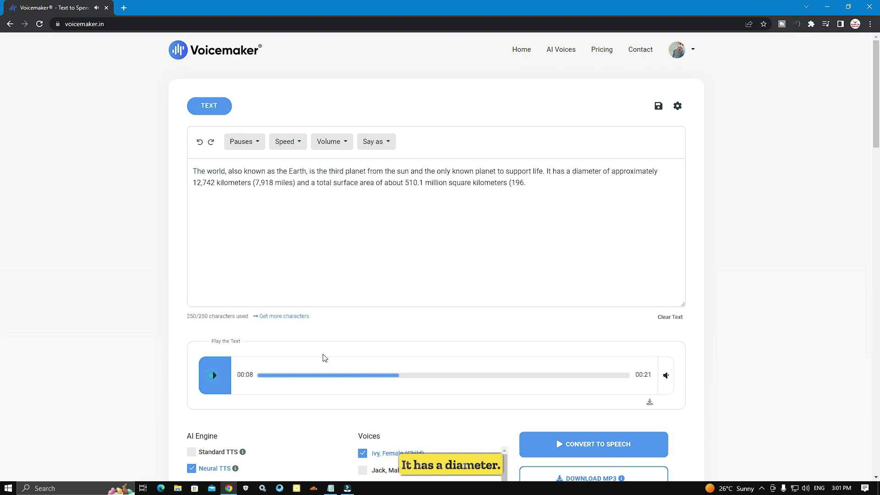
{"action": "scroll", "coordinate": [376, 330], "scroll_direction": "down", "scroll_amount": 3}
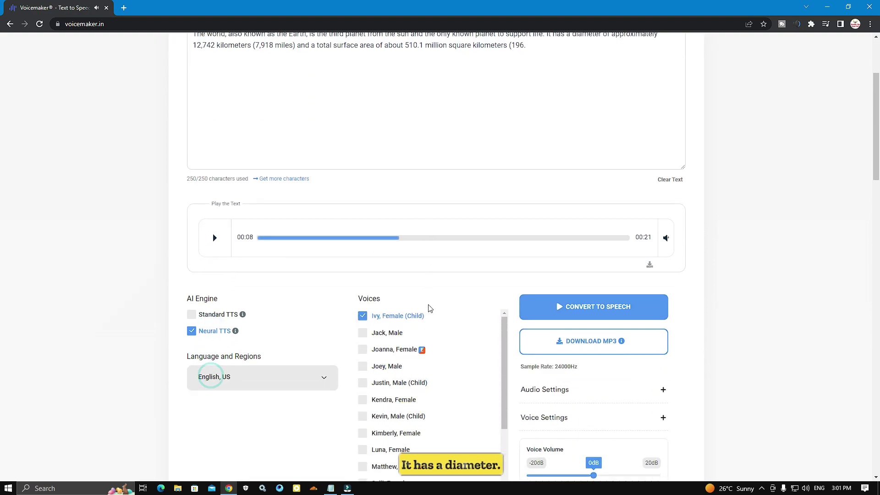
- Reconvert the paragraph with the Joey, Male voice and pause the 00:23 clip at 00:05
{"action": "left_click", "coordinate": [367, 369]}
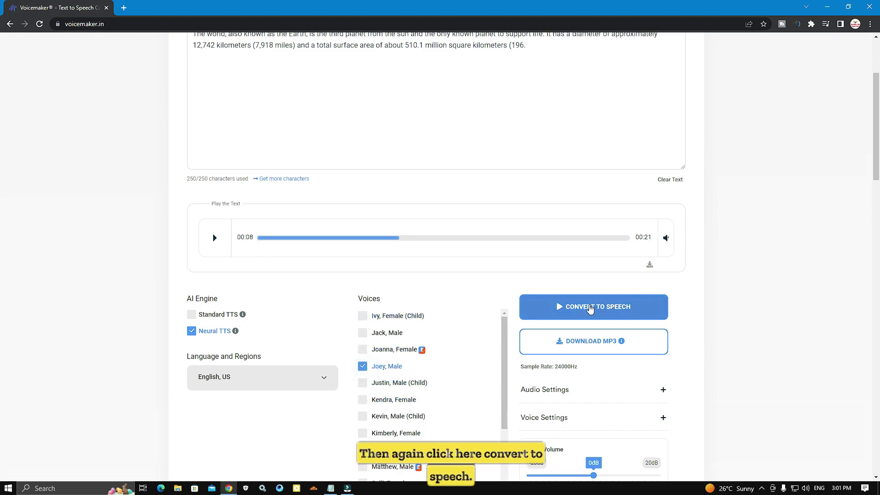
{"action": "left_click", "coordinate": [581, 314]}
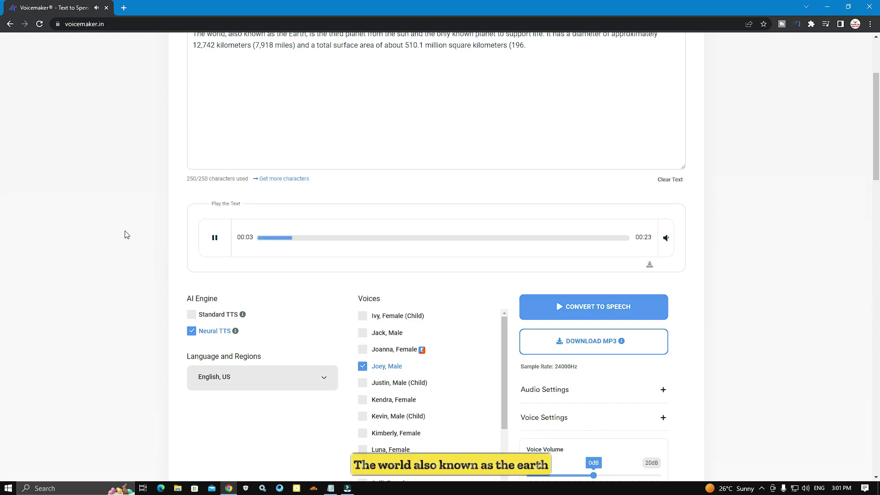
{"action": "left_click", "coordinate": [214, 237]}
{"action": "scroll", "coordinate": [477, 261], "scroll_direction": "down", "scroll_amount": 2}
{"action": "scroll", "coordinate": [477, 262], "scroll_direction": "up", "scroll_amount": 3}
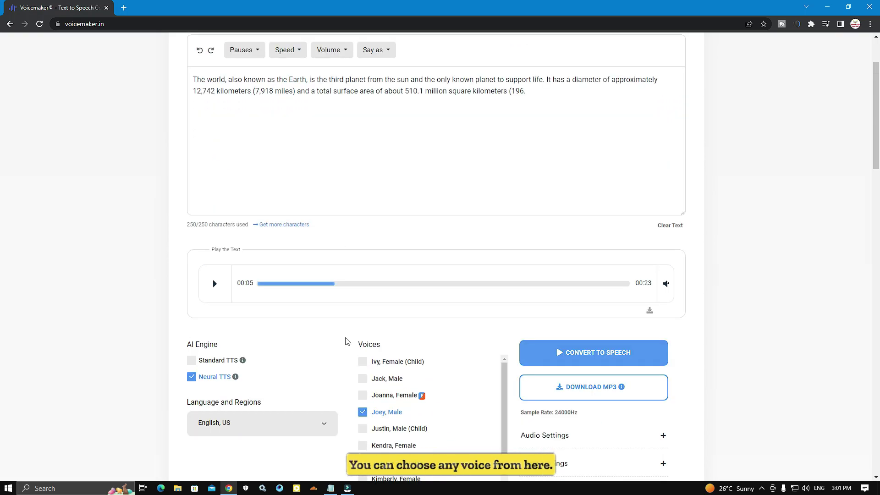
{"action": "scroll", "coordinate": [295, 244], "scroll_direction": "up", "scroll_amount": 2}
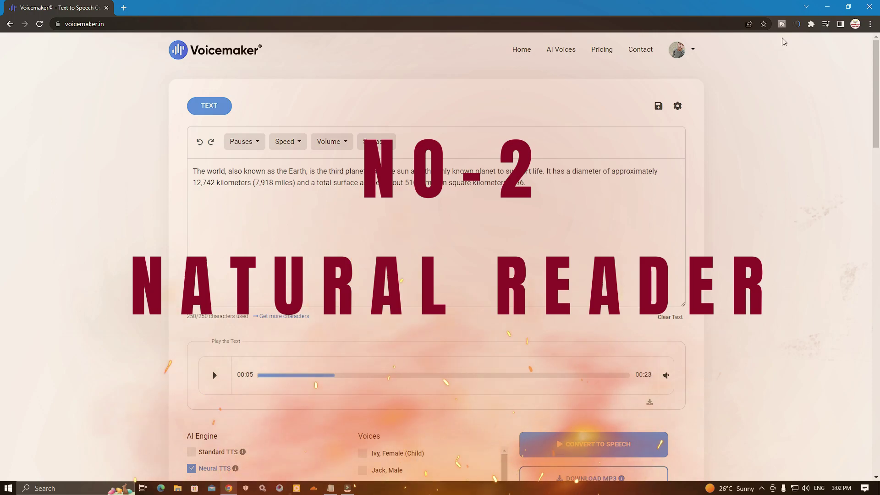
- Load naturalreaders.com in a new browser tab
{"action": "key", "text": "ctrl+t"}
{"action": "type", "text": "nat"}
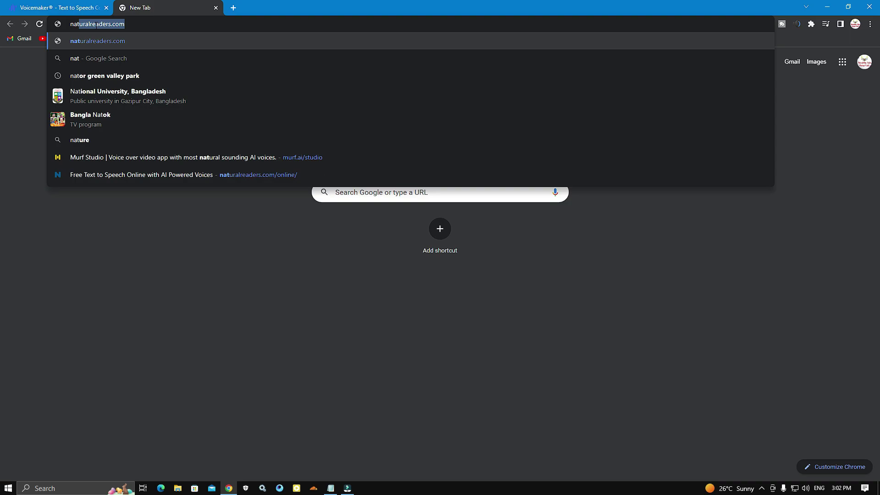
{"action": "key", "text": "Return"}
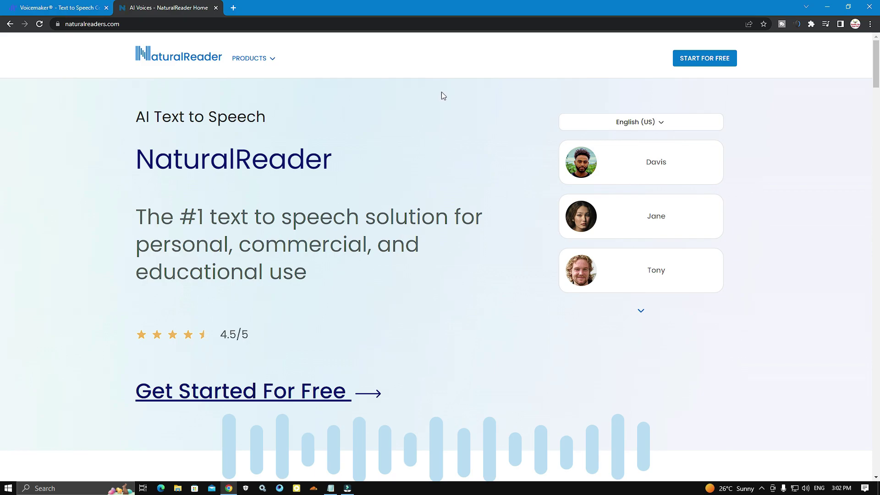
{"action": "scroll", "coordinate": [743, 121], "scroll_direction": "down", "scroll_amount": 4}
{"action": "scroll", "coordinate": [745, 124], "scroll_direction": "up", "scroll_amount": 4}
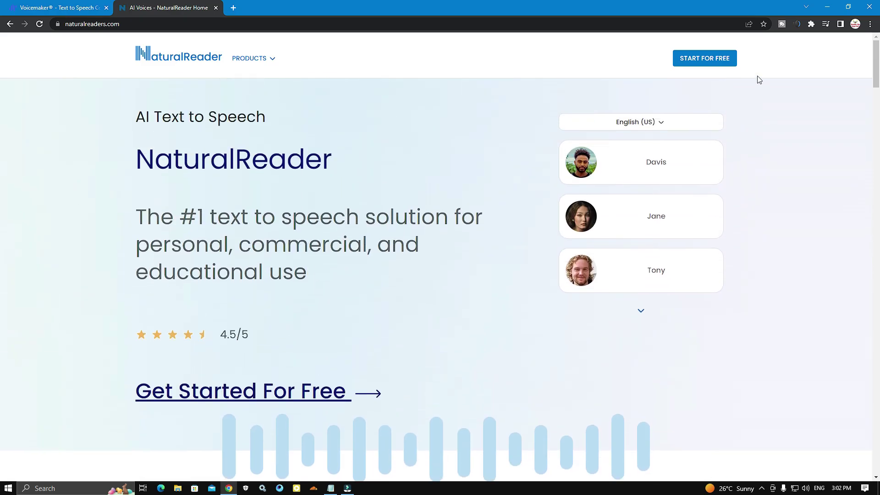
- Start the free online reader and delete all its default sample text
{"action": "left_click", "coordinate": [724, 60]}
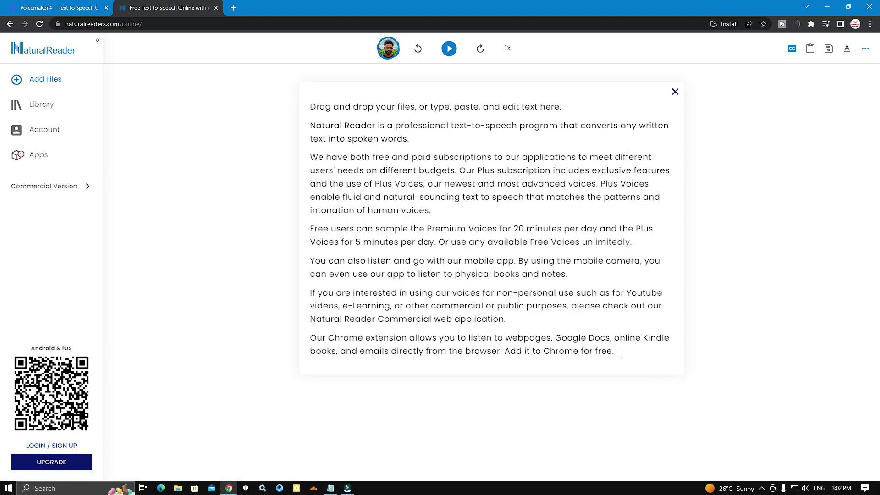
{"action": "left_click_drag", "start_coordinate": [621, 355], "coordinate": [280, 85]}
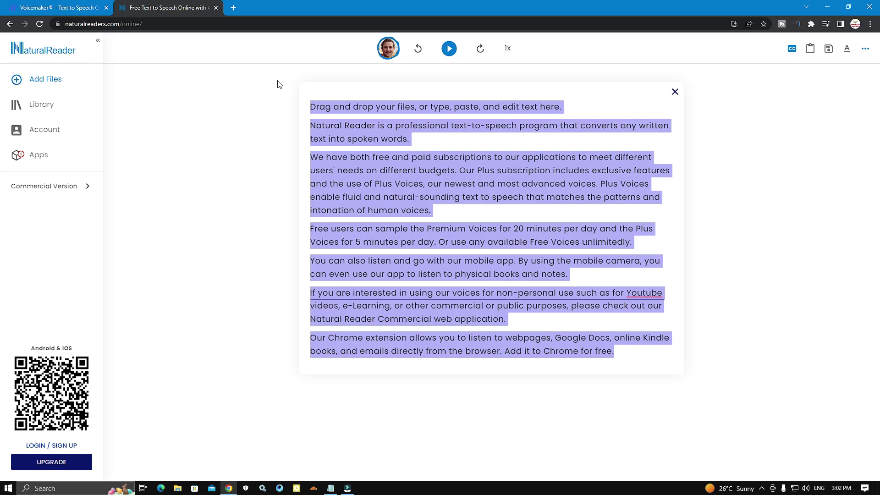
{"action": "key", "text": "BackSpace"}
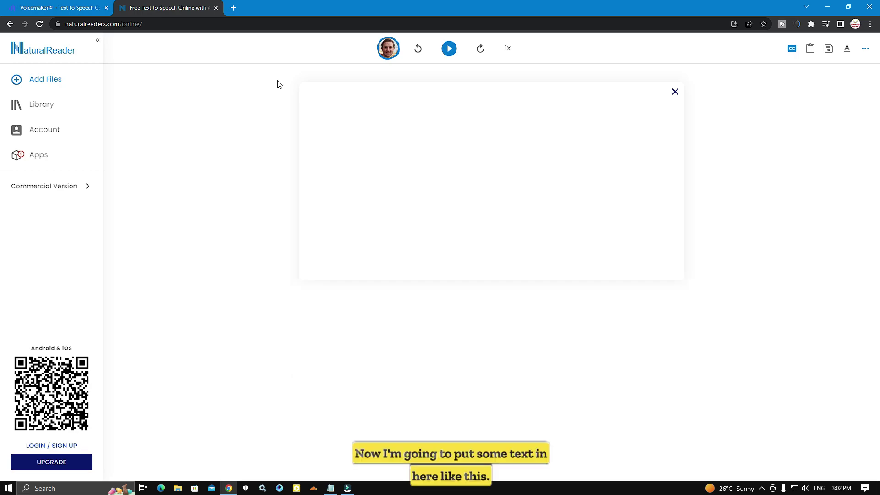
- Paste the Earth paragraph into the editor and select the Sara voice
{"action": "right_click", "coordinate": [322, 112]}
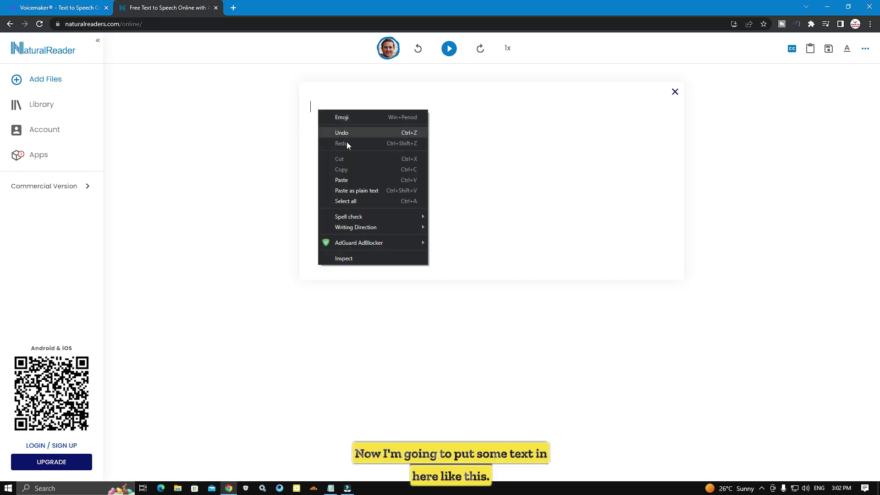
{"action": "left_click", "coordinate": [344, 179]}
{"action": "left_click", "coordinate": [394, 51]}
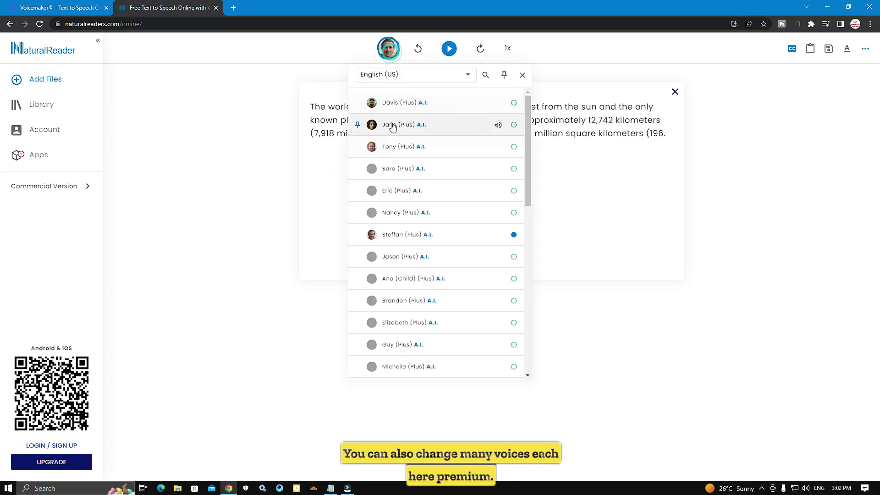
{"action": "scroll", "coordinate": [465, 232], "scroll_direction": "down", "scroll_amount": 10}
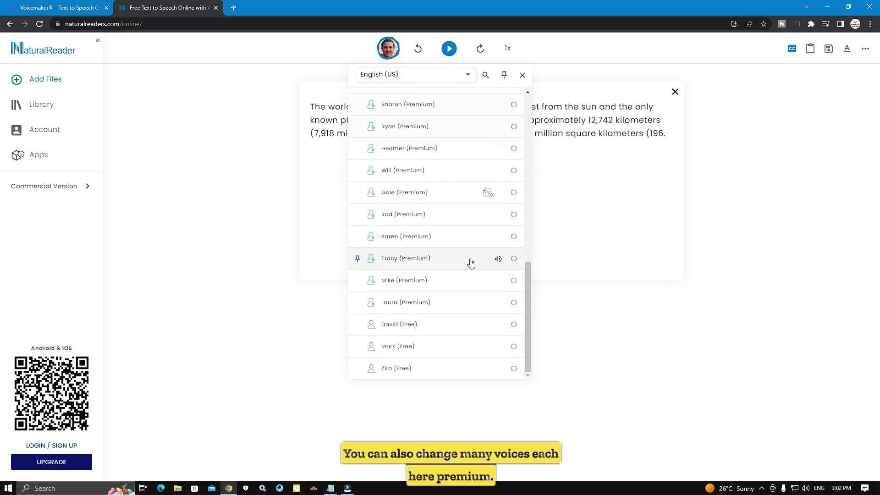
{"action": "scroll", "coordinate": [418, 284], "scroll_direction": "up", "scroll_amount": 2}
{"action": "scroll", "coordinate": [417, 293], "scroll_direction": "up", "scroll_amount": 2}
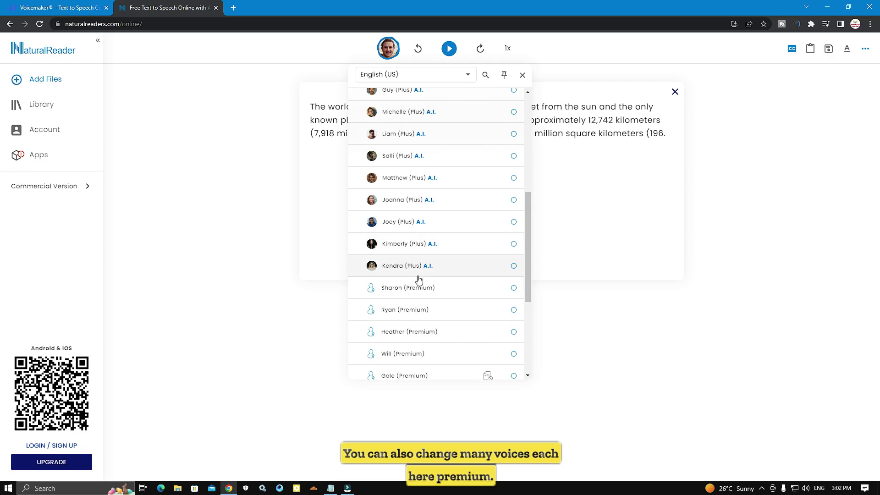
{"action": "scroll", "coordinate": [421, 220], "scroll_direction": "up", "scroll_amount": 3}
{"action": "scroll", "coordinate": [422, 220], "scroll_direction": "up", "scroll_amount": 2}
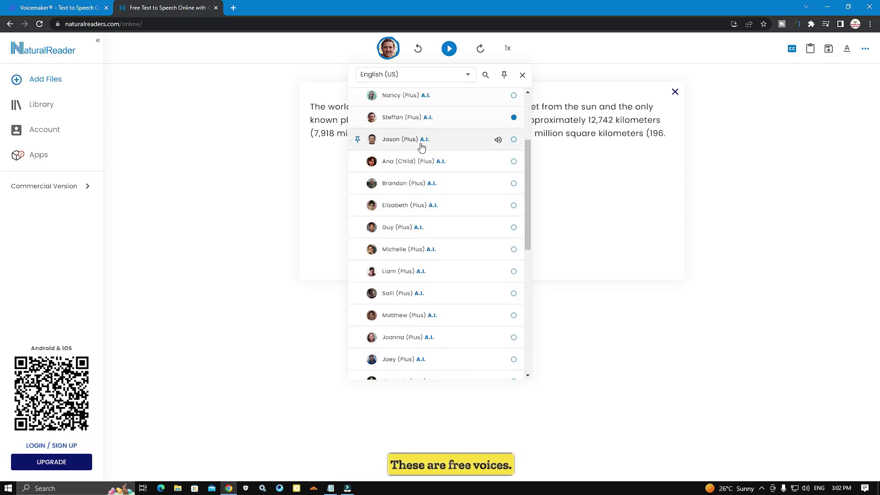
{"action": "scroll", "coordinate": [411, 170], "scroll_direction": "up", "scroll_amount": 3}
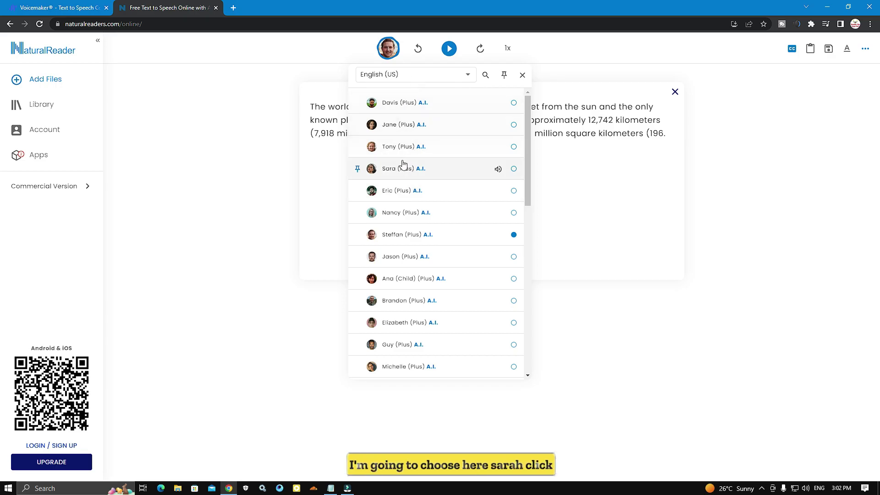
{"action": "left_click", "coordinate": [389, 174]}
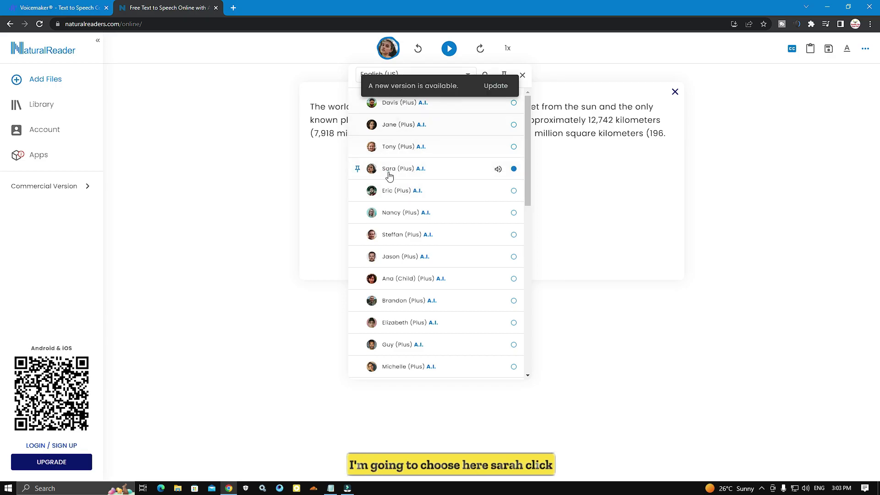
- Play the paragraph in Sara's voice, pausing at 00:05 of 00:17
{"action": "left_click", "coordinate": [636, 189]}
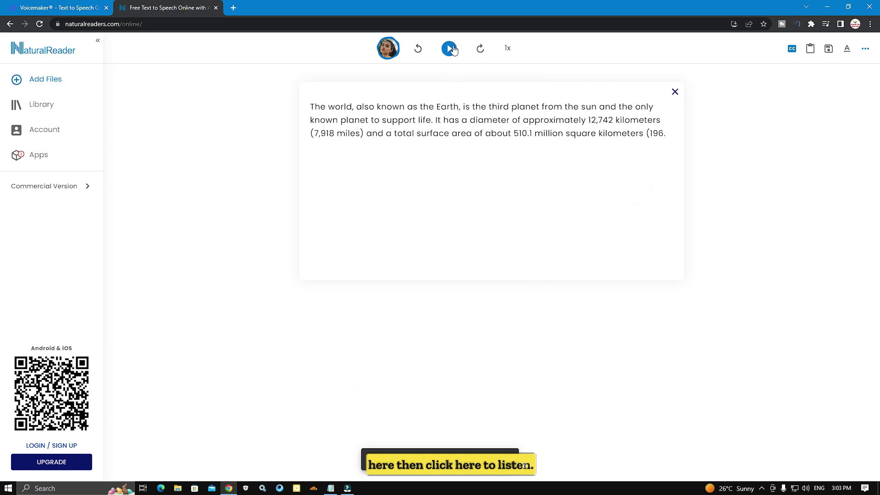
{"action": "left_click", "coordinate": [450, 49]}
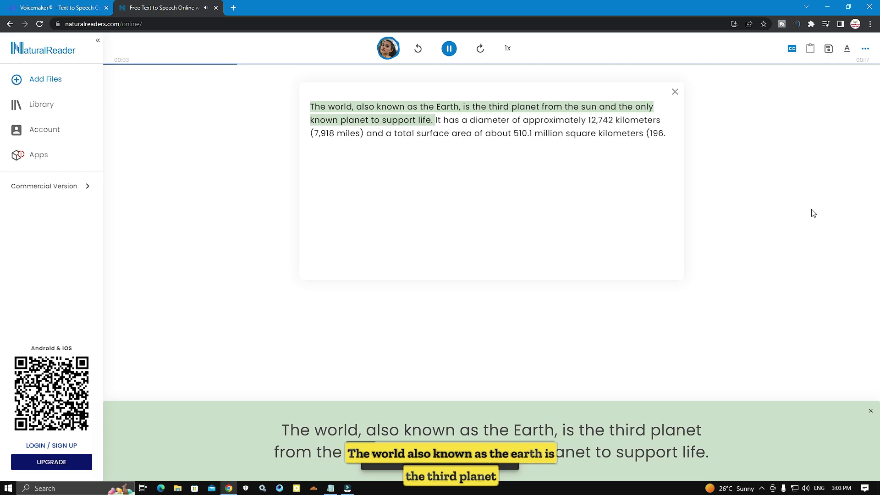
{"action": "left_click", "coordinate": [449, 48]}
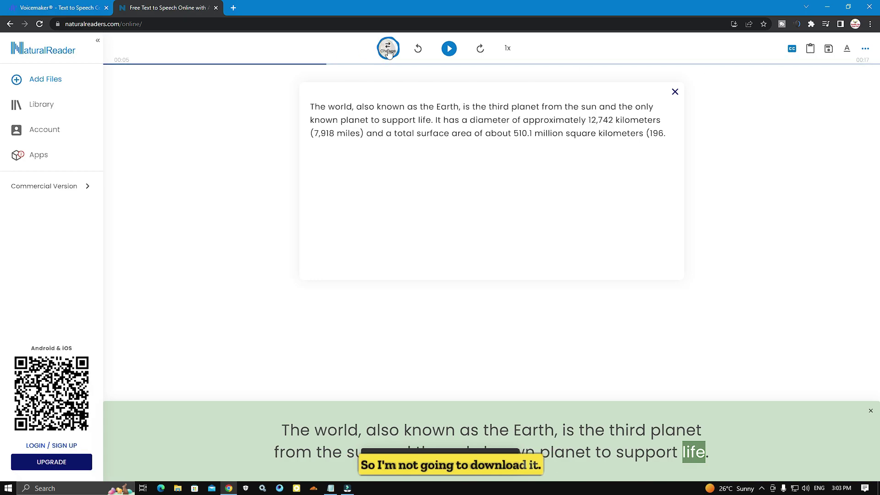
- Switch to the Michelle (Plus) voice and replay the paragraph, pausing at 00:05 of 00:17
{"action": "scroll", "coordinate": [448, 275], "scroll_direction": "down", "scroll_amount": 2}
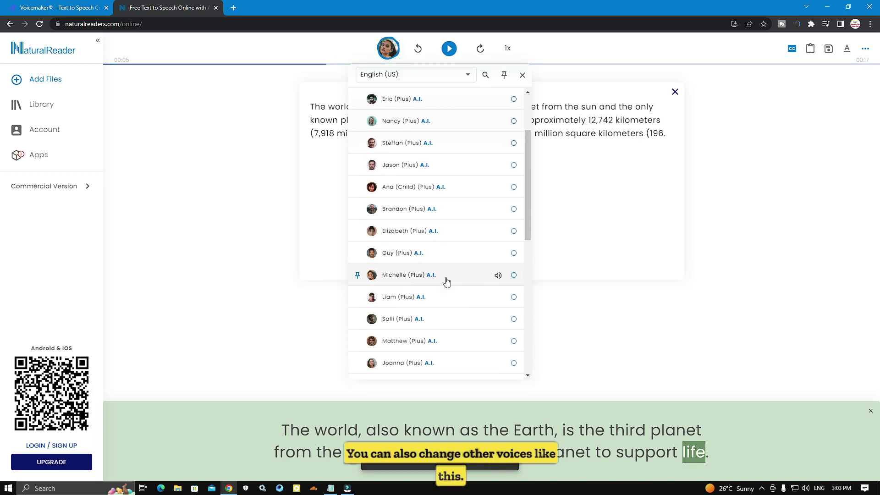
{"action": "left_click", "coordinate": [392, 278]}
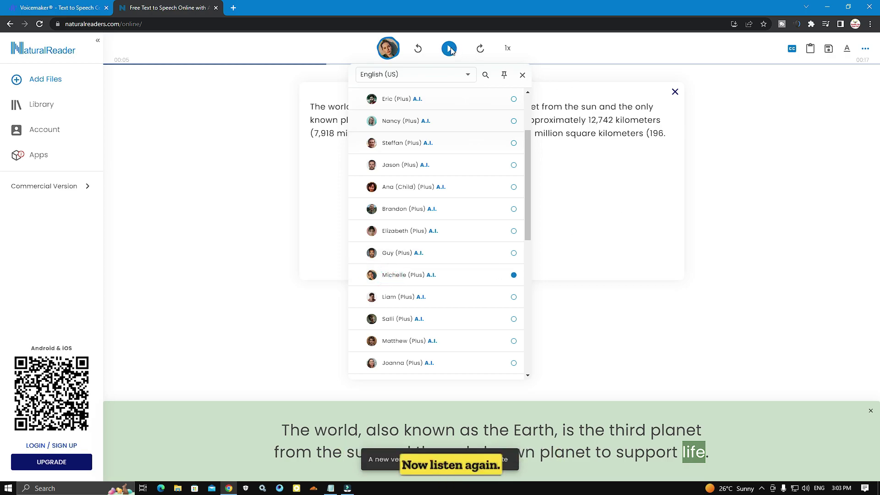
{"action": "left_click", "coordinate": [459, 50]}
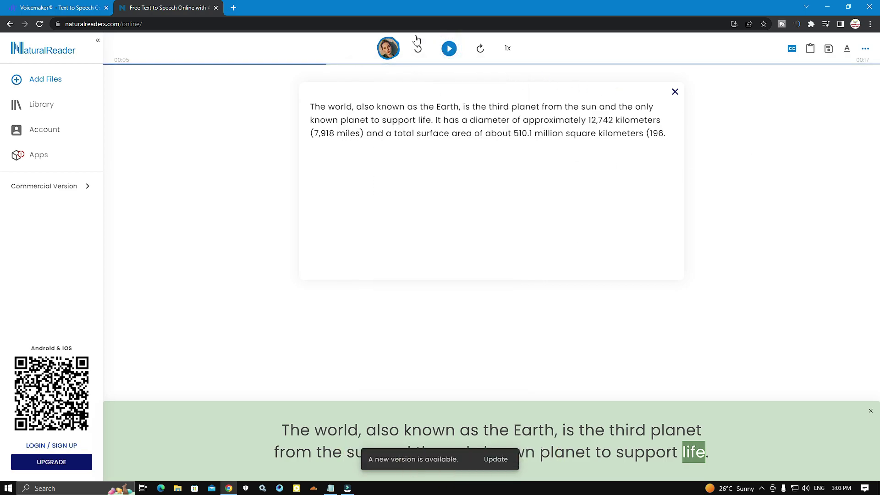
{"action": "left_click", "coordinate": [449, 49]}
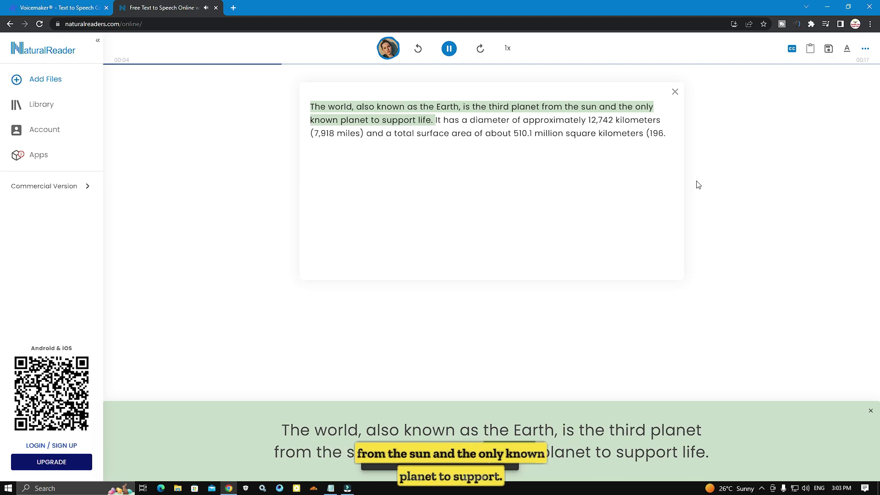
{"action": "left_click", "coordinate": [448, 50]}
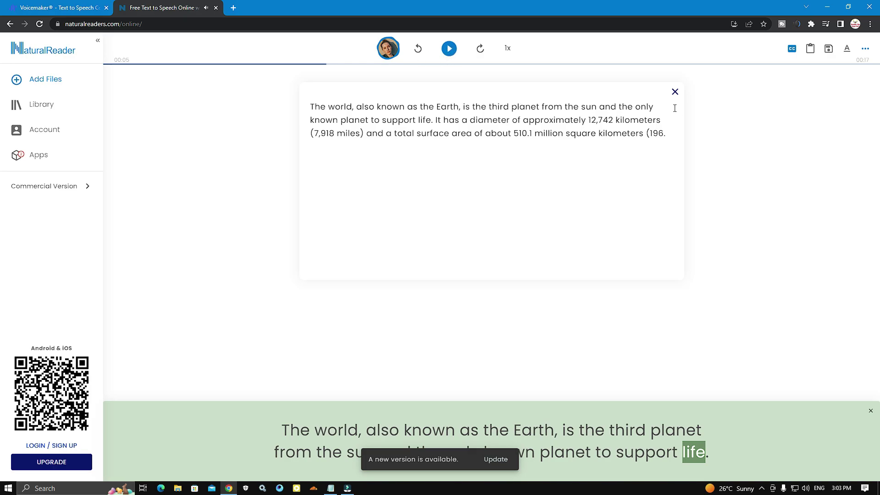
- Browse the voice language list and leave it set to English (US)
{"action": "left_click", "coordinate": [389, 48]}
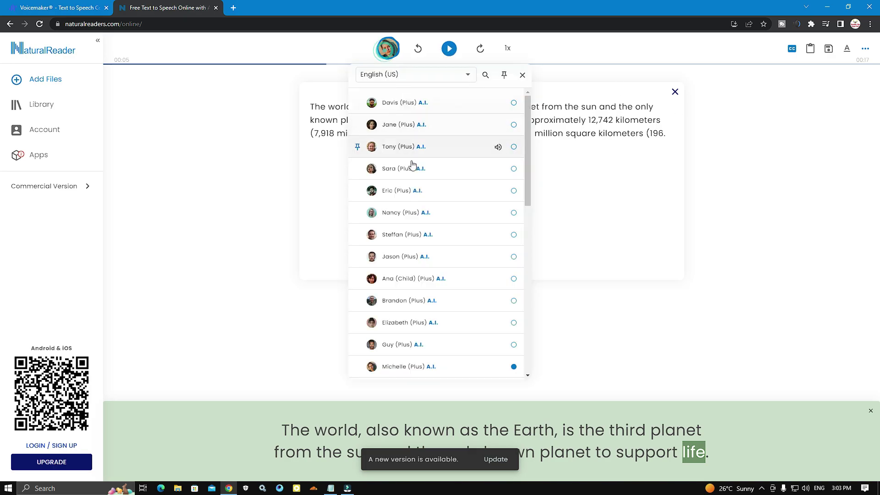
{"action": "left_click", "coordinate": [423, 76]}
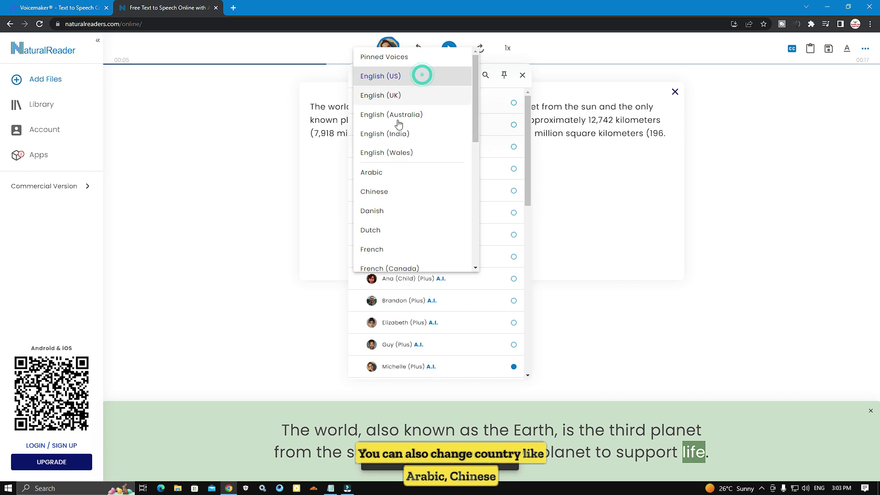
{"action": "scroll", "coordinate": [390, 184], "scroll_direction": "down", "scroll_amount": 2}
{"action": "scroll", "coordinate": [390, 183], "scroll_direction": "up", "scroll_amount": 2}
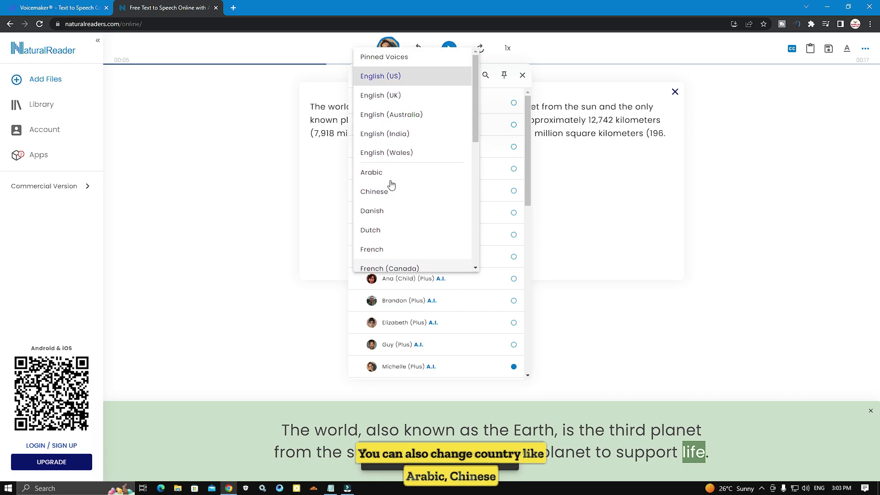
{"action": "scroll", "coordinate": [375, 228], "scroll_direction": "down", "scroll_amount": 5}
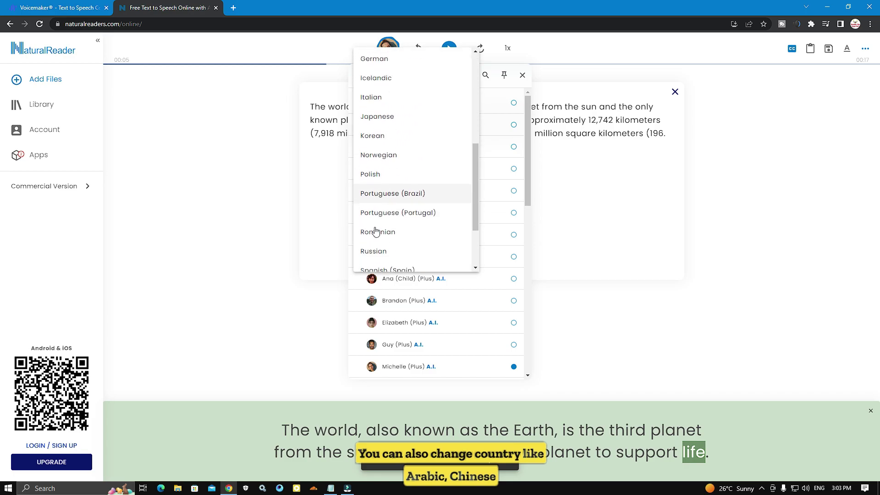
{"action": "scroll", "coordinate": [379, 234], "scroll_direction": "down", "scroll_amount": 2}
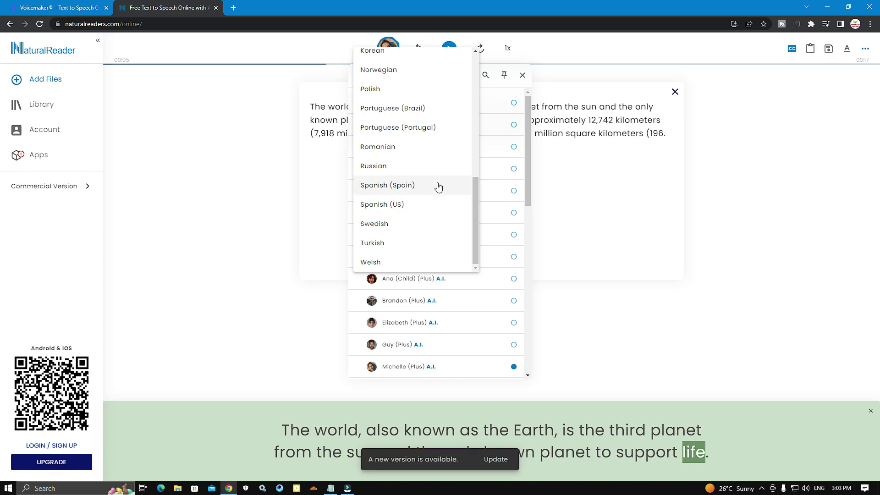
{"action": "scroll", "coordinate": [408, 223], "scroll_direction": "up", "scroll_amount": 7}
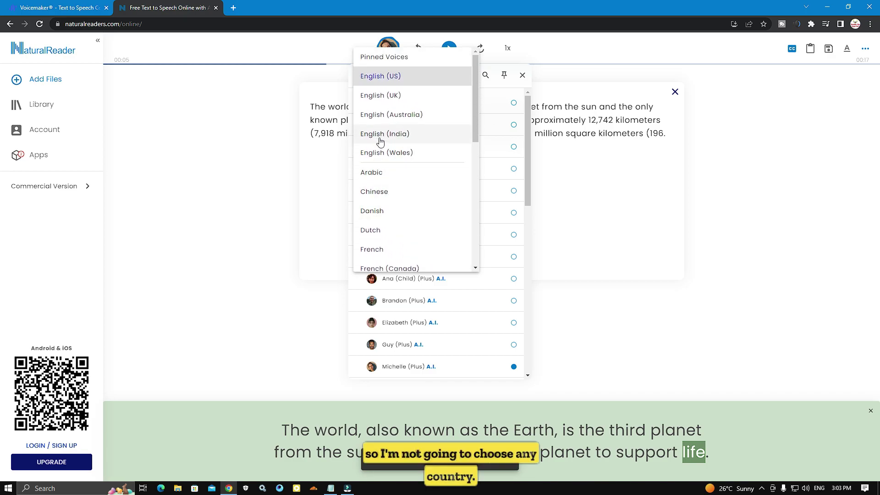
{"action": "left_click", "coordinate": [721, 204]}
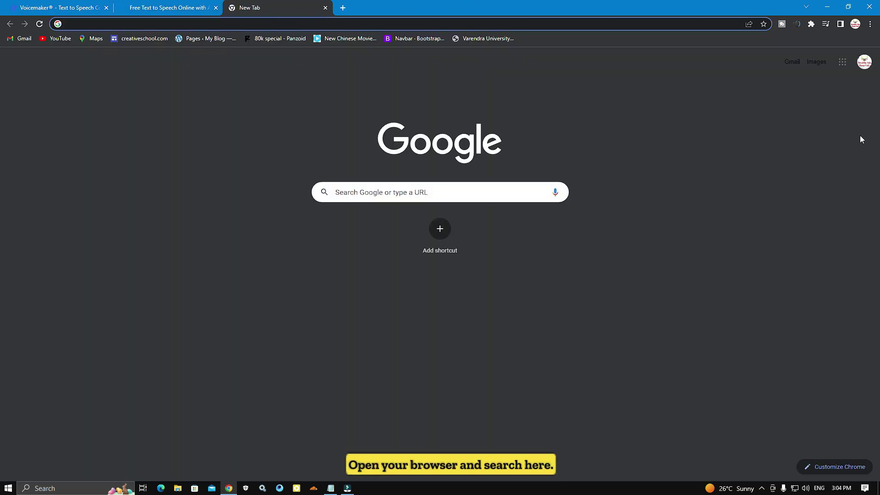
- Load narakeet.com from the 'na' address bar suggestion
{"action": "type", "text": "na"}
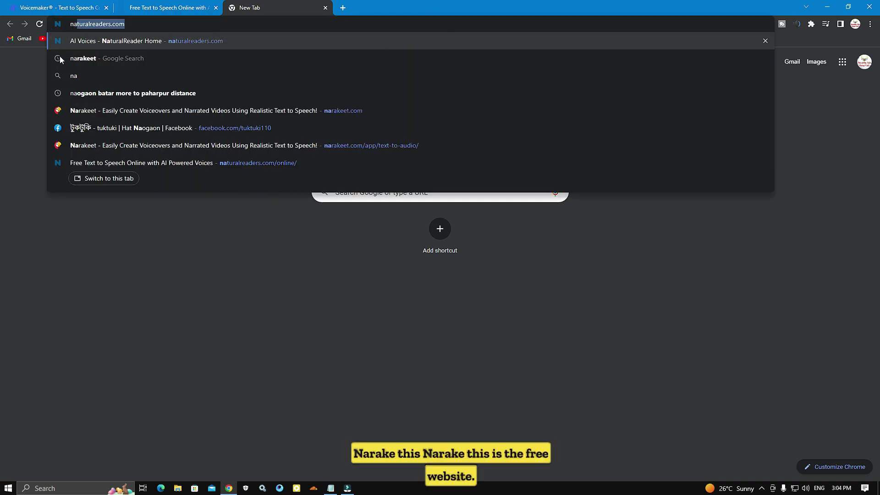
{"action": "left_click", "coordinate": [174, 112]}
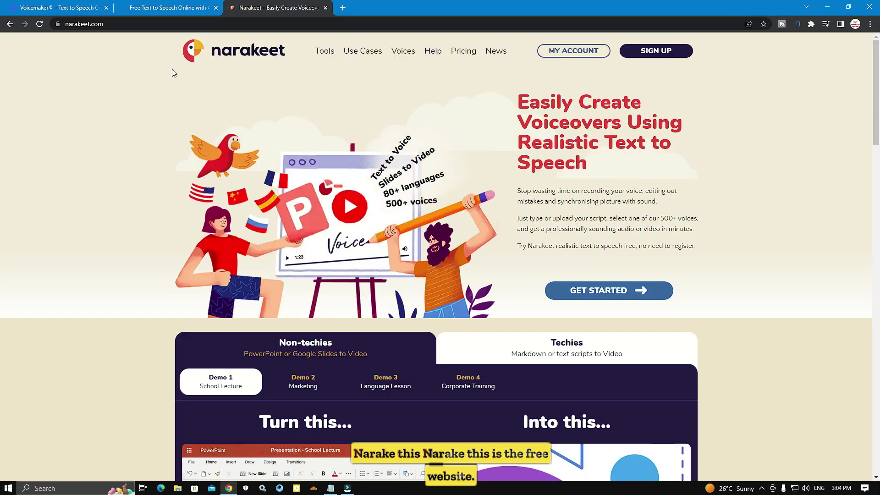
- Open Narakeet's Text to Audio tool, showing English - British and the Charles voice
{"action": "double_click", "coordinate": [296, 54]}
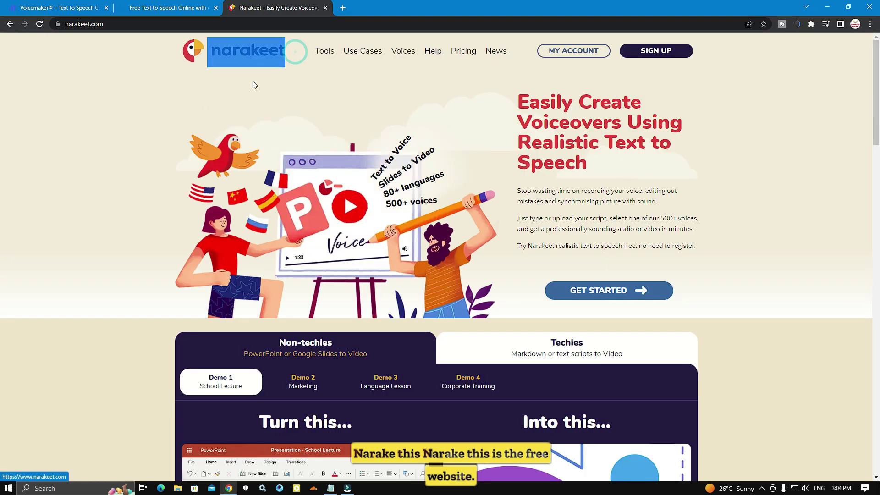
{"action": "left_click", "coordinate": [170, 93]}
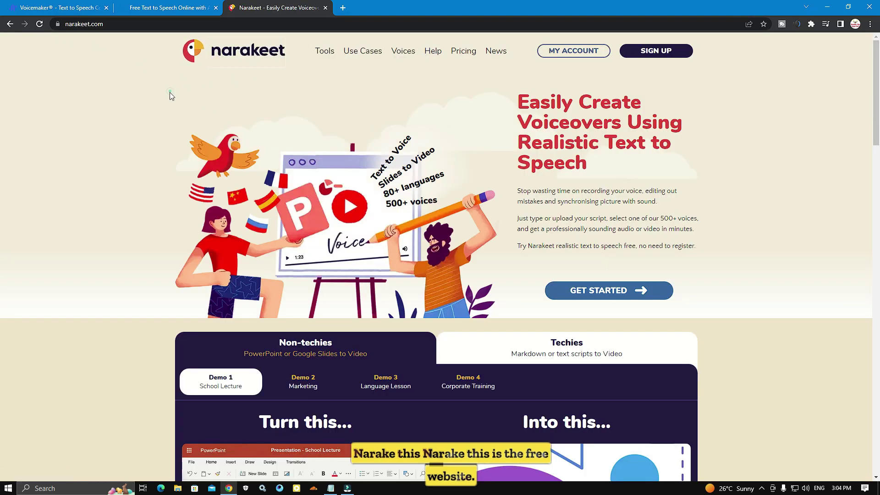
{"action": "left_click", "coordinate": [324, 51]}
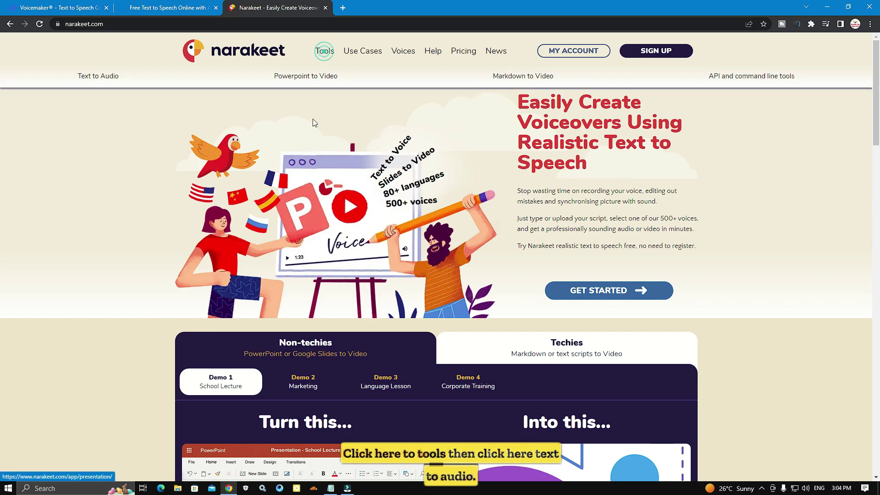
{"action": "left_click", "coordinate": [98, 77]}
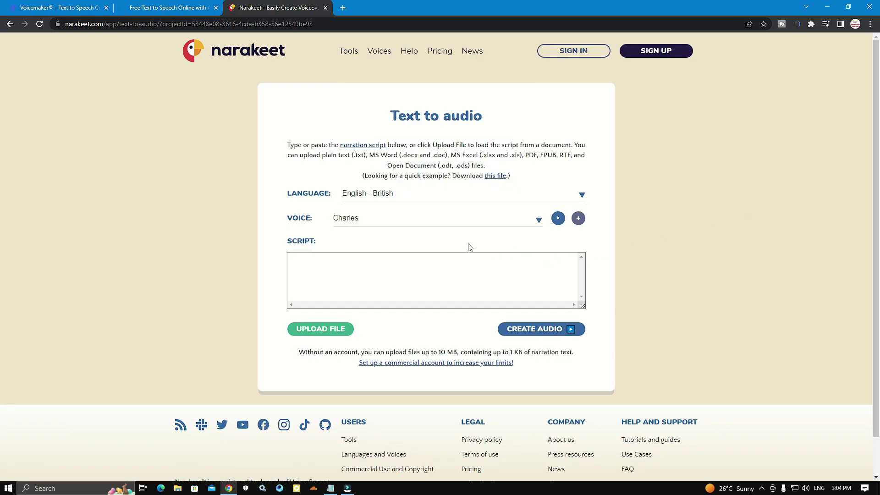
{"action": "left_click", "coordinate": [389, 194]}
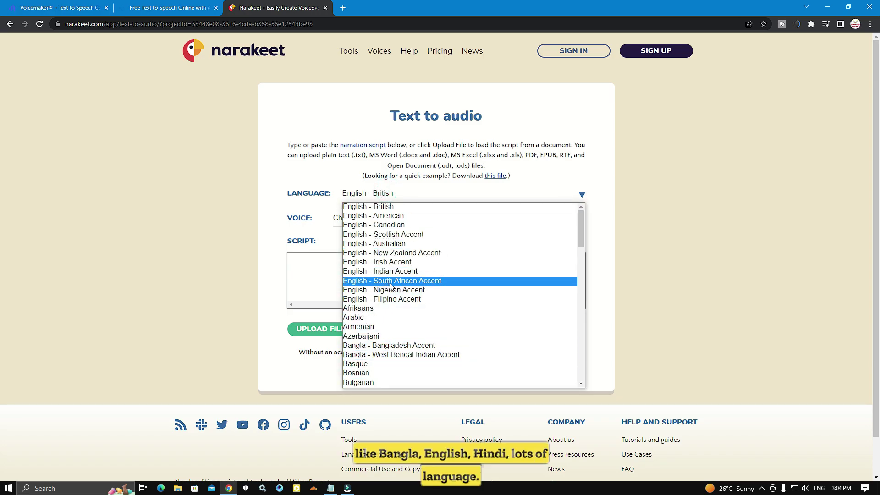
{"action": "scroll", "coordinate": [391, 286], "scroll_direction": "down", "scroll_amount": 15}
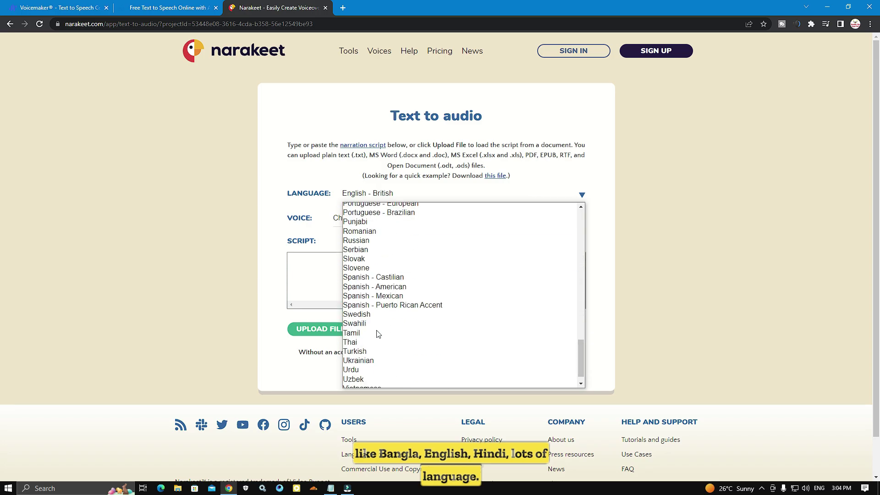
{"action": "scroll", "coordinate": [379, 332], "scroll_direction": "up", "scroll_amount": 10}
{"action": "left_click", "coordinate": [697, 179]}
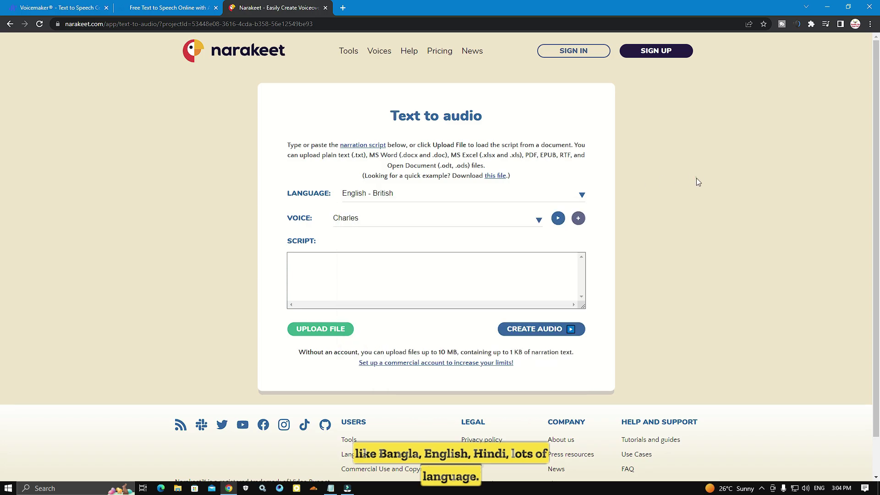
{"action": "left_click", "coordinate": [321, 268]}
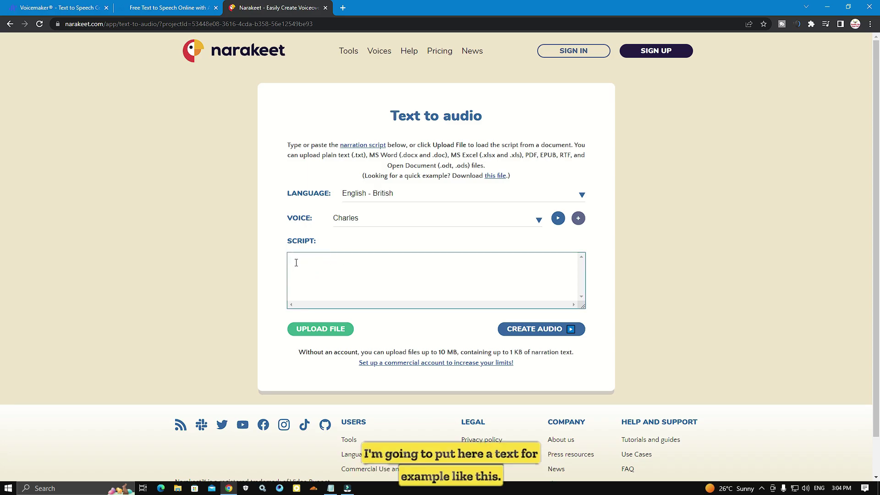
- Paste the Earth paragraph, create audio with voice Charles, and play the 0:20 clip
{"action": "right_click", "coordinate": [294, 263]}
{"action": "left_click", "coordinate": [312, 338]}
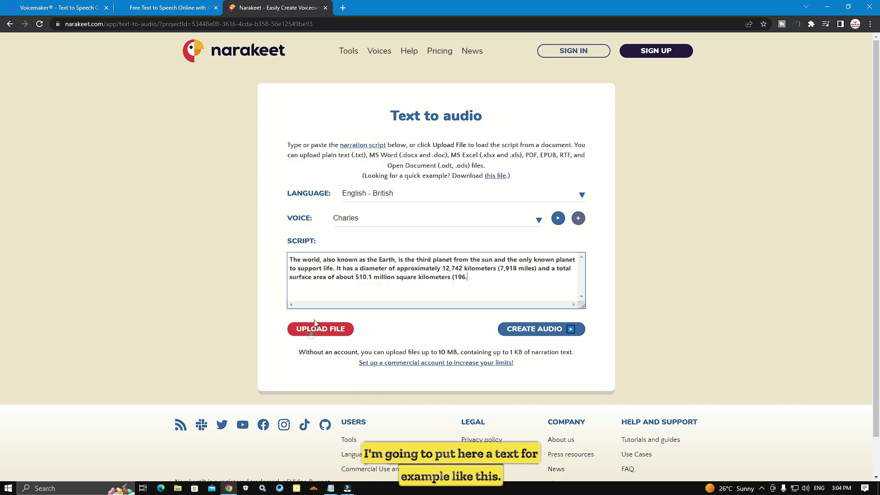
{"action": "left_click", "coordinate": [534, 330]}
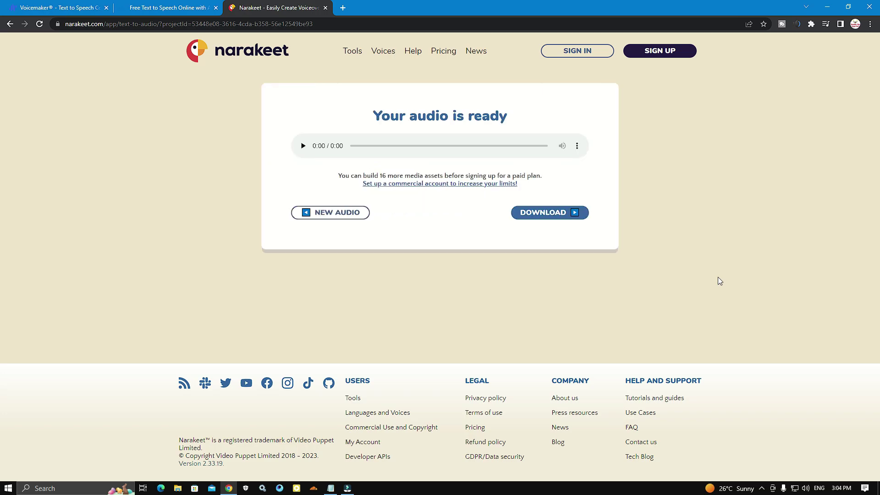
{"action": "left_click", "coordinate": [303, 146]}
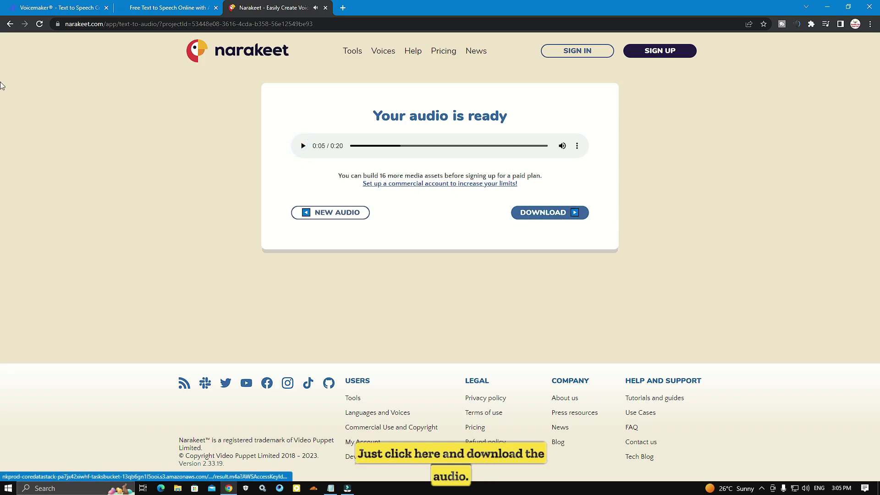
- Reopen a fresh Text to Audio form and paste the Earth paragraph into the script
{"action": "left_click", "coordinate": [9, 24]}
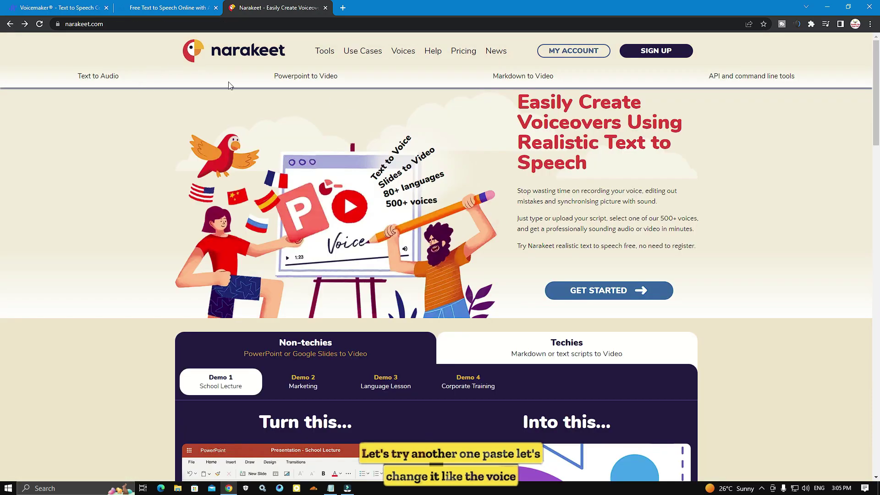
{"action": "left_click", "coordinate": [98, 76]}
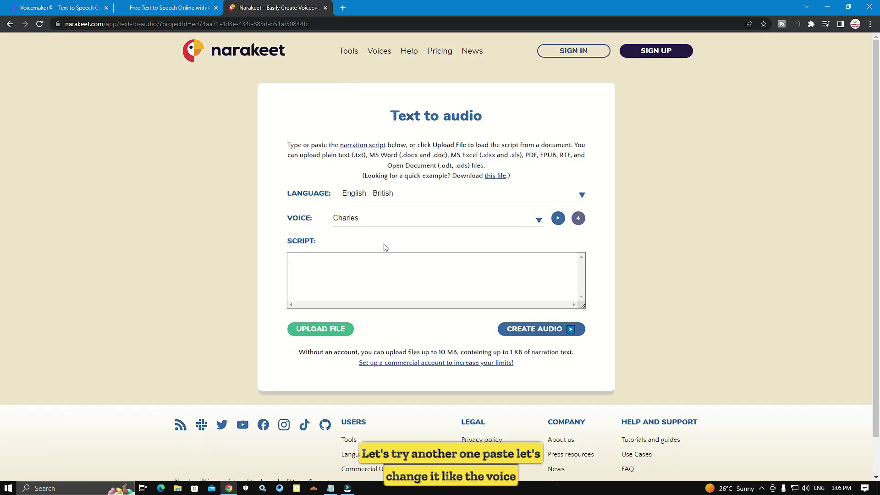
{"action": "right_click", "coordinate": [327, 261]}
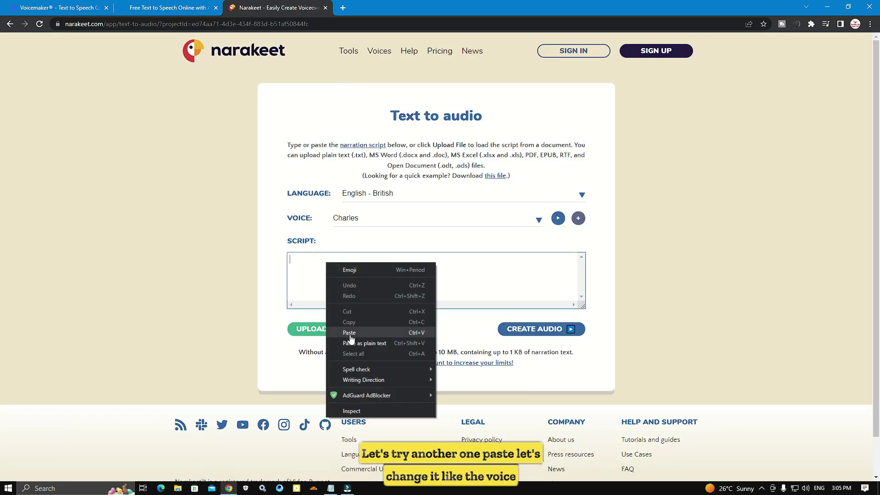
{"action": "left_click", "coordinate": [349, 332]}
- Keep English - British, pick voice Amy, generate the 0:21 audio and play it
{"action": "left_click", "coordinate": [391, 193]}
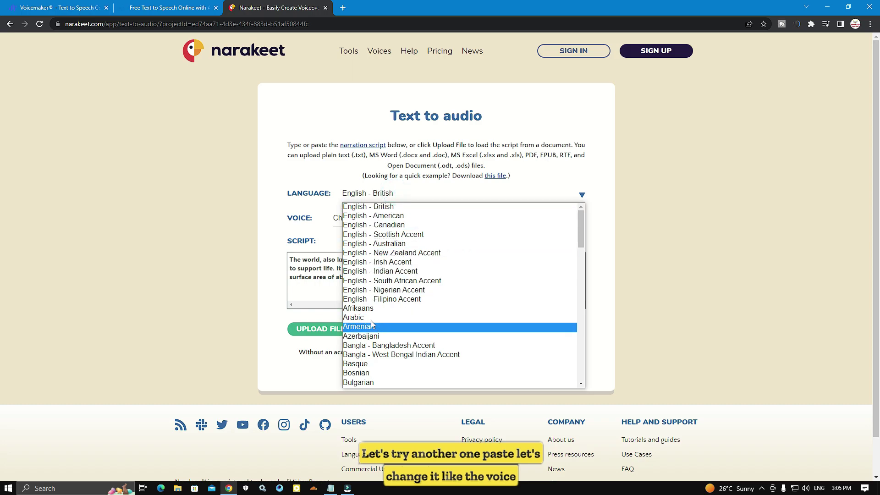
{"action": "left_click", "coordinate": [512, 192]}
{"action": "left_click", "coordinate": [375, 224]}
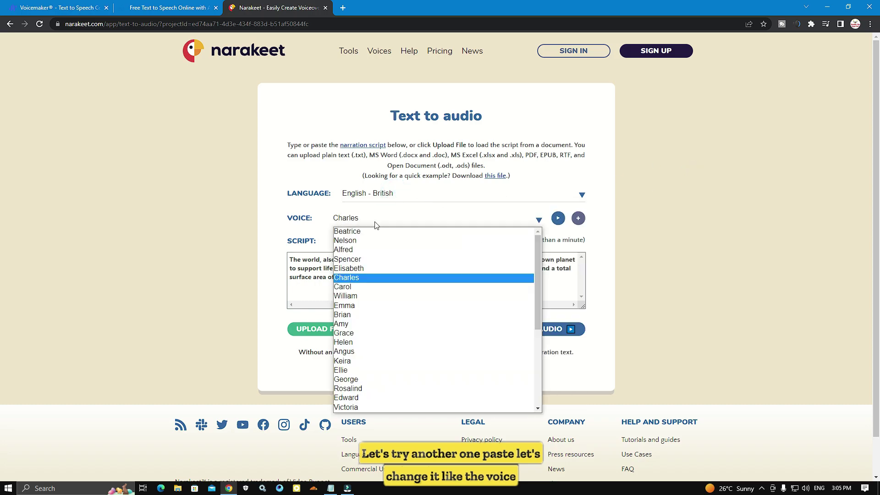
{"action": "left_click", "coordinate": [345, 324]}
{"action": "left_click", "coordinate": [541, 331]}
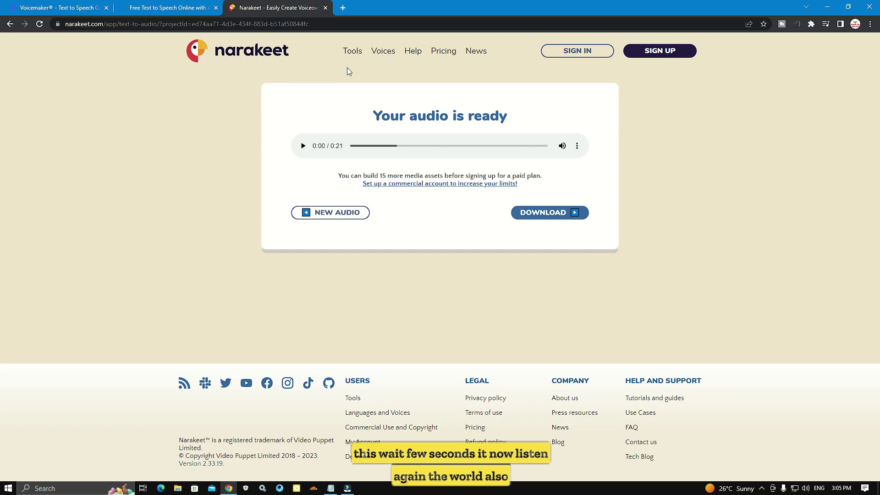
{"action": "left_click", "coordinate": [304, 147]}
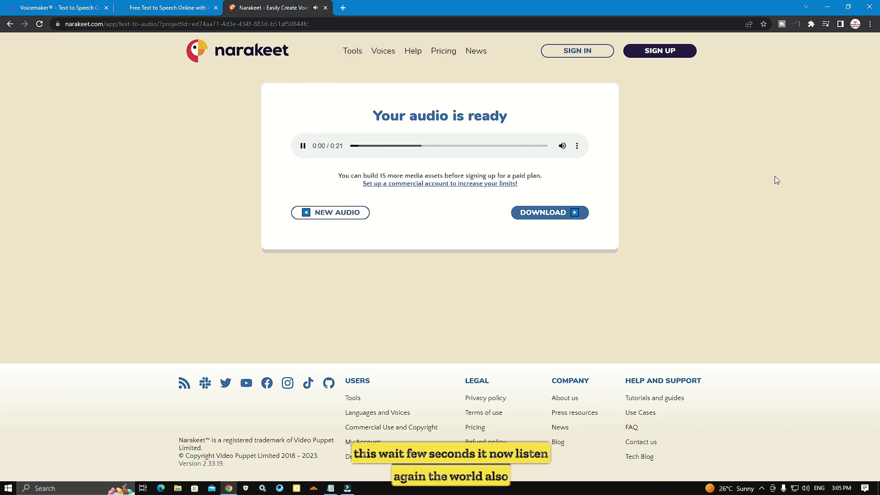